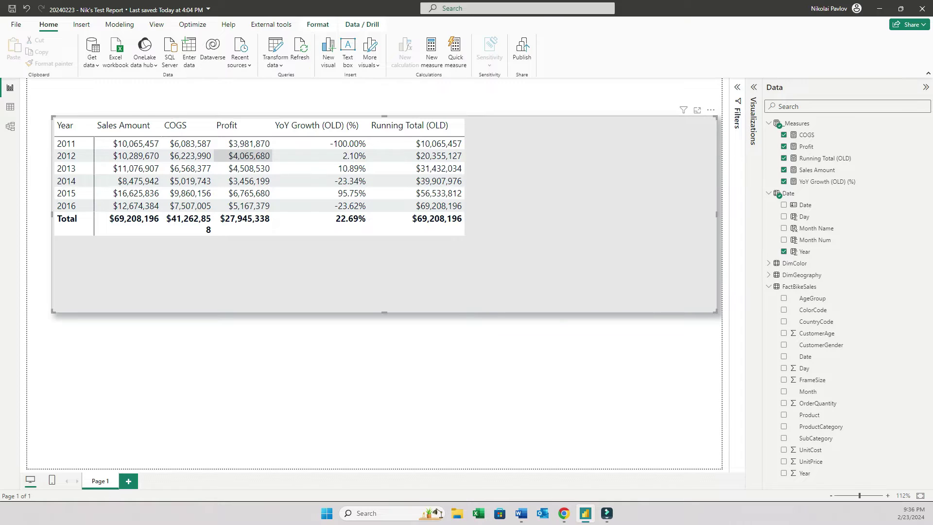
# Inspect the formulas of the YoY Growth (OLD) (%) and Running Total (OLD) measures
pyautogui.click(827, 181)
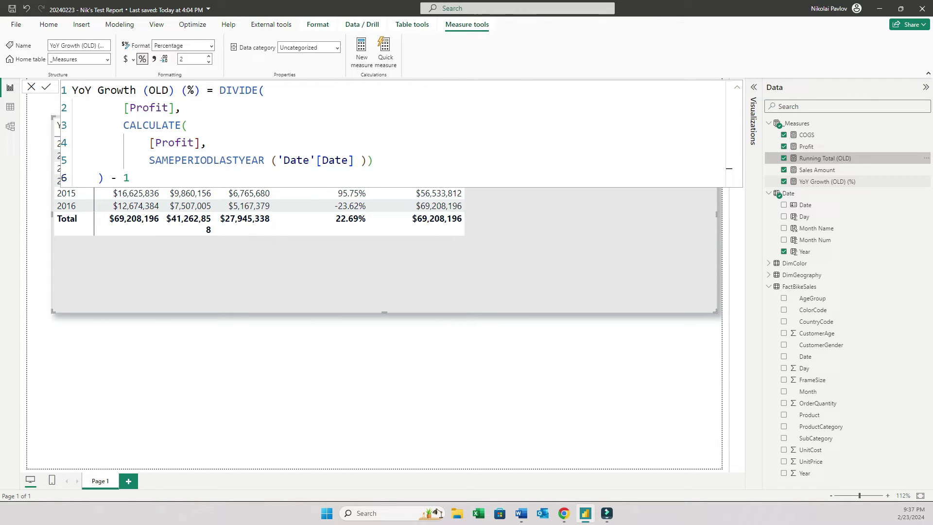
pyautogui.click(825, 158)
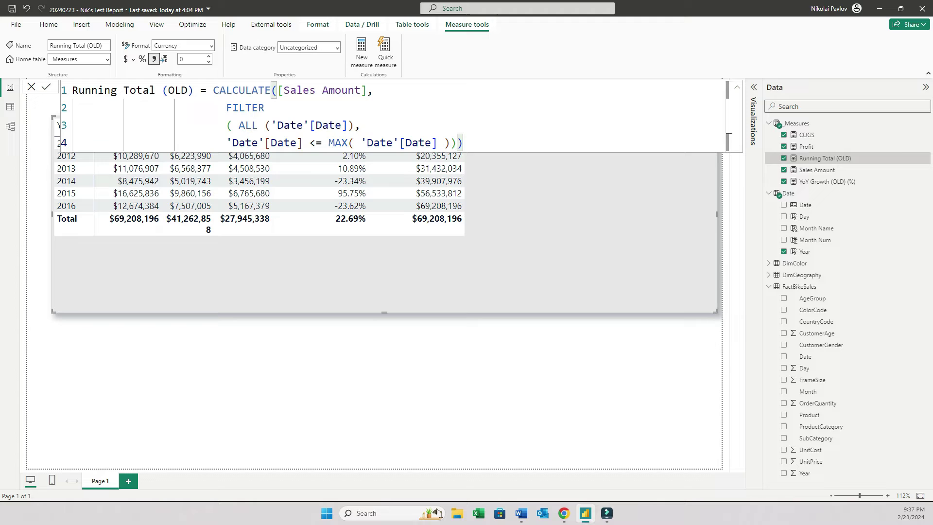
pyautogui.press('Escape')
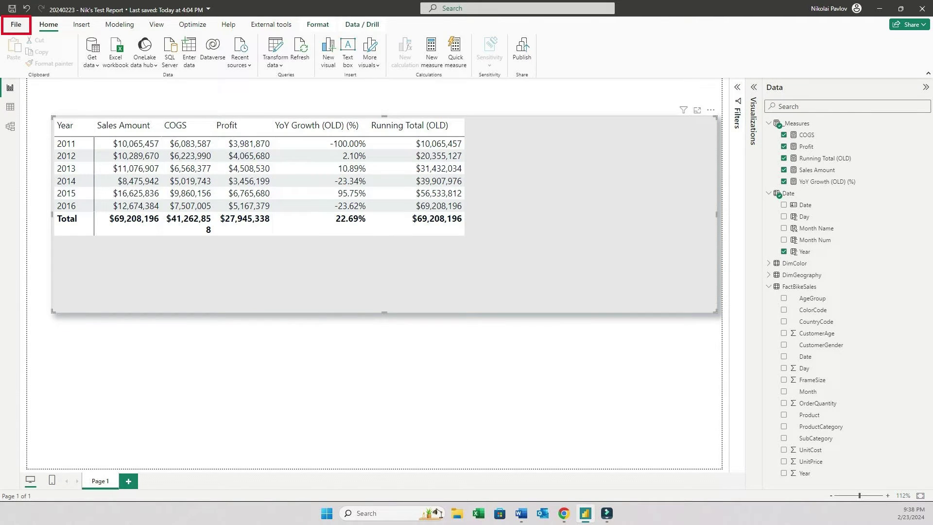
# Confirm Visual calculations is checked under Options > Preview features, then close the dialog
pyautogui.hotkey('alt', 'f')
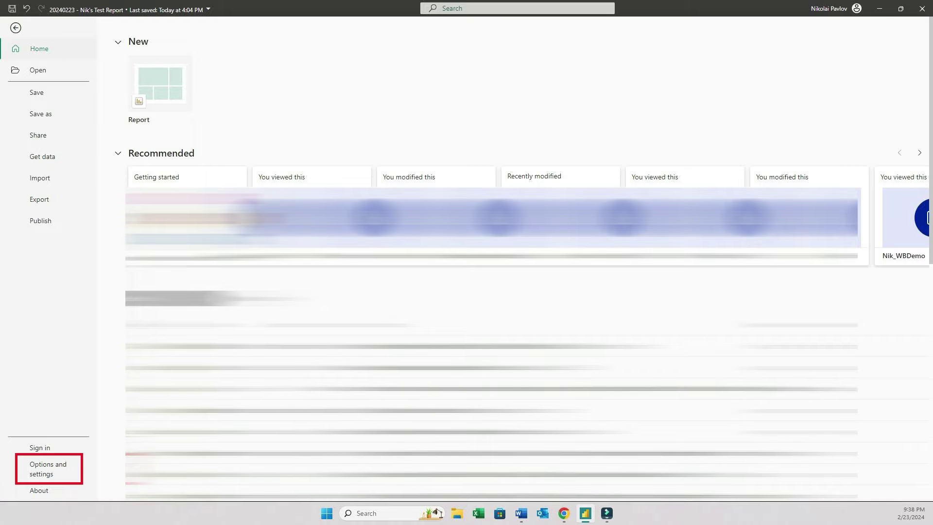
pyautogui.click(47, 469)
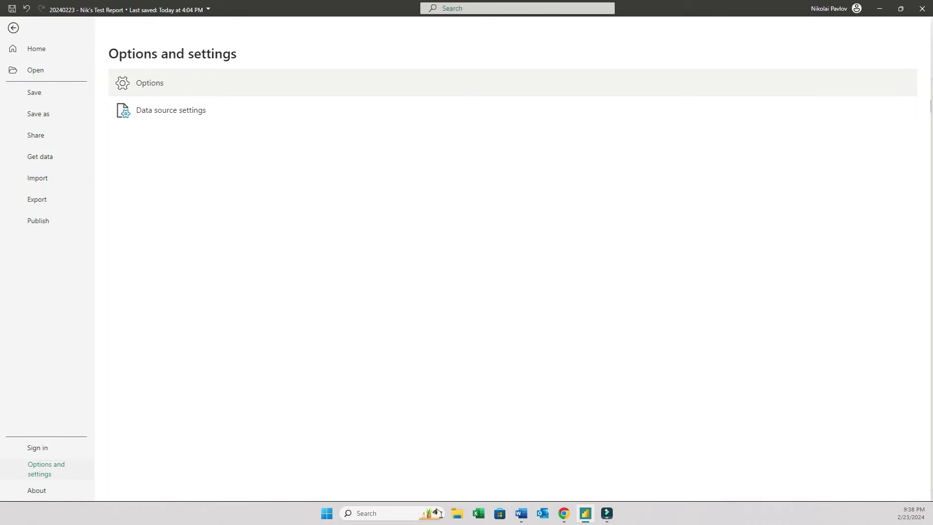
pyautogui.click(150, 82)
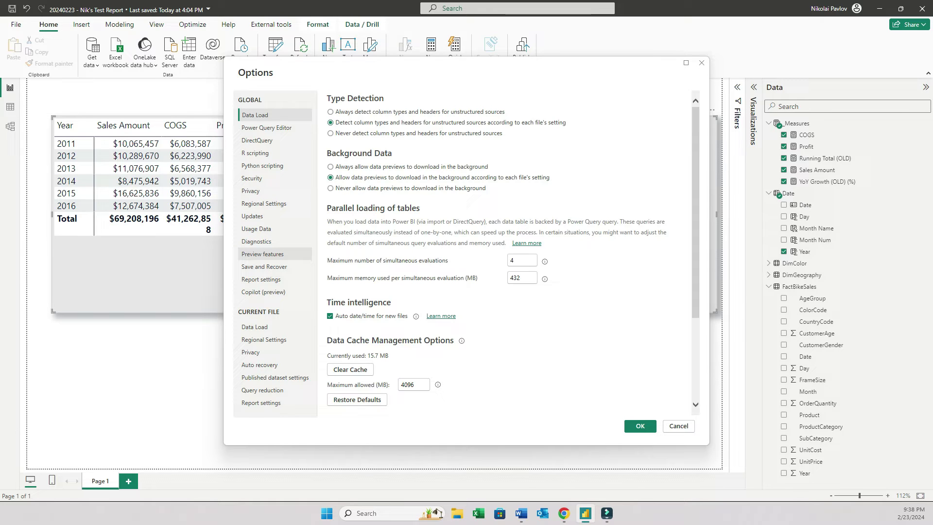
pyautogui.click(262, 253)
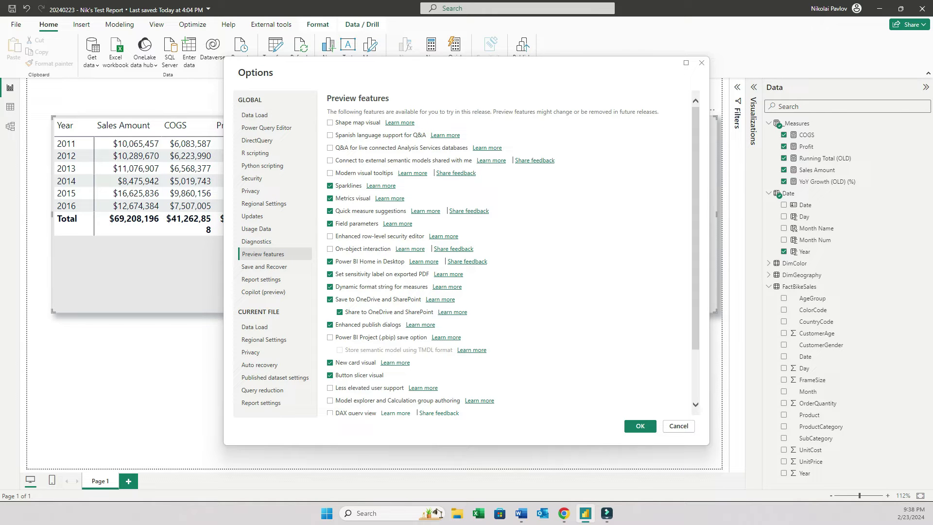
pyautogui.scroll(-3, 510, 252)
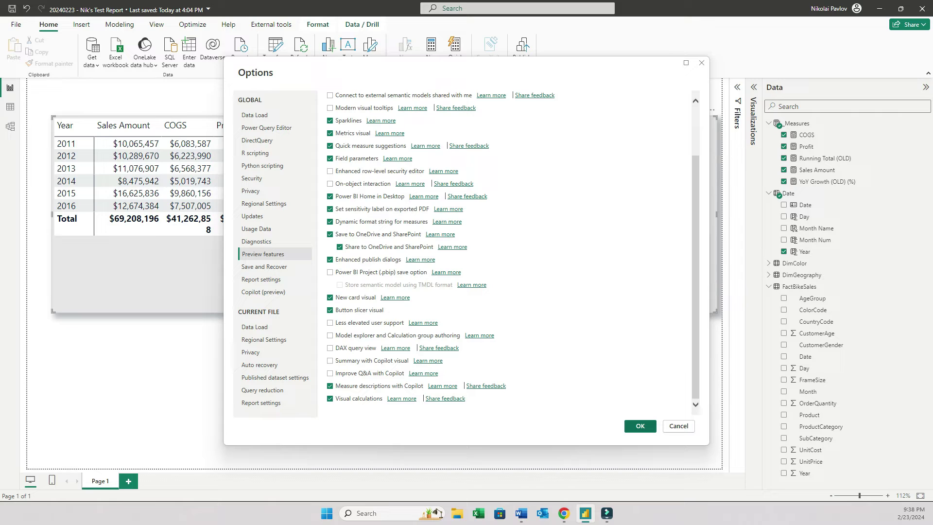
pyautogui.press('Escape')
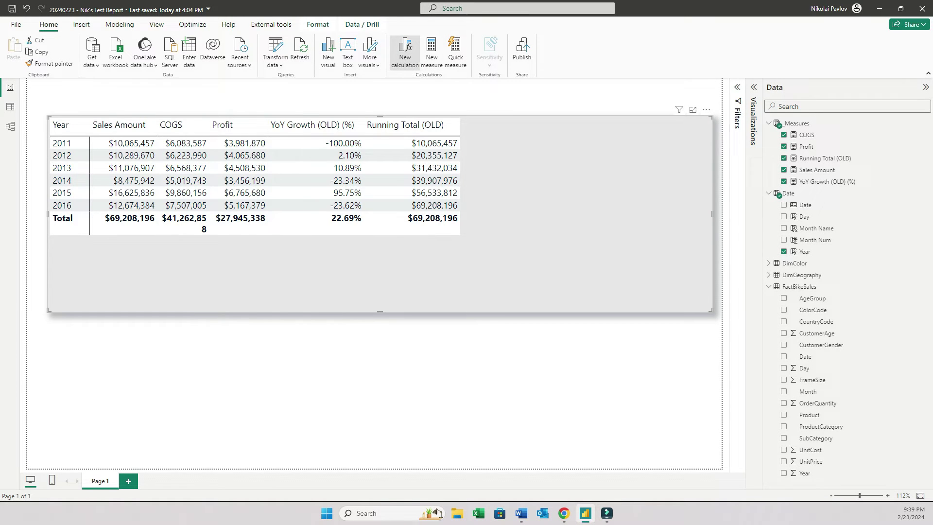
# Create the visual calculation NEW Profit = [Sales Amount] - [COGS] on the matrix
pyautogui.click(405, 51)
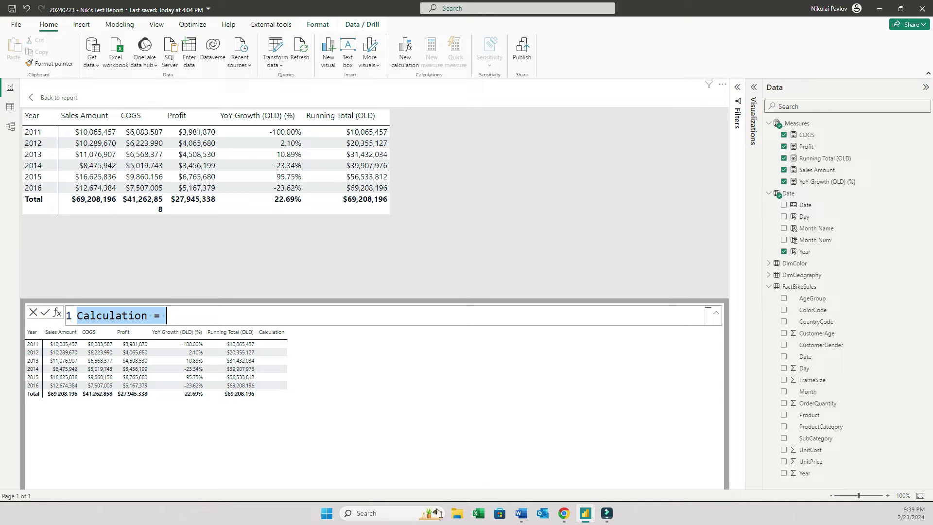
pyautogui.press('BackSpace')
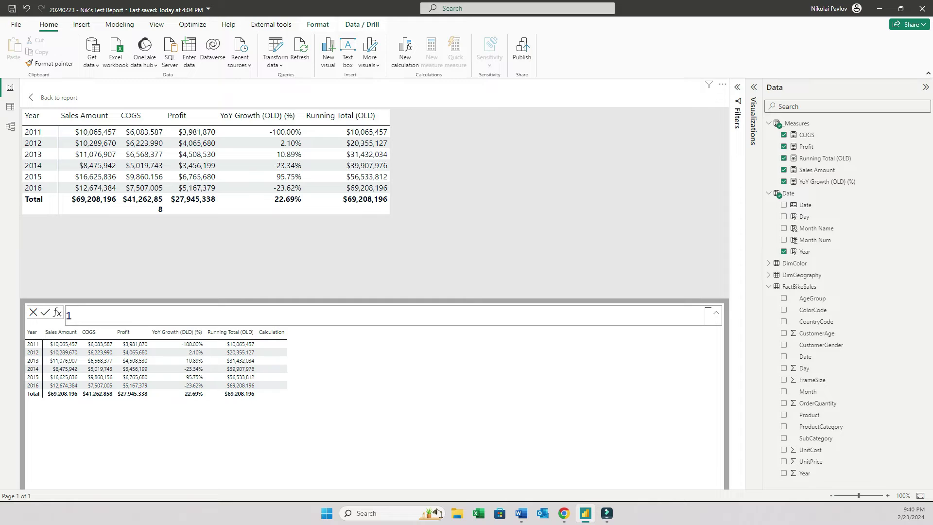
pyautogui.write('NEW Profit =')
pyautogui.write(' [S')
pyautogui.press('Tab')
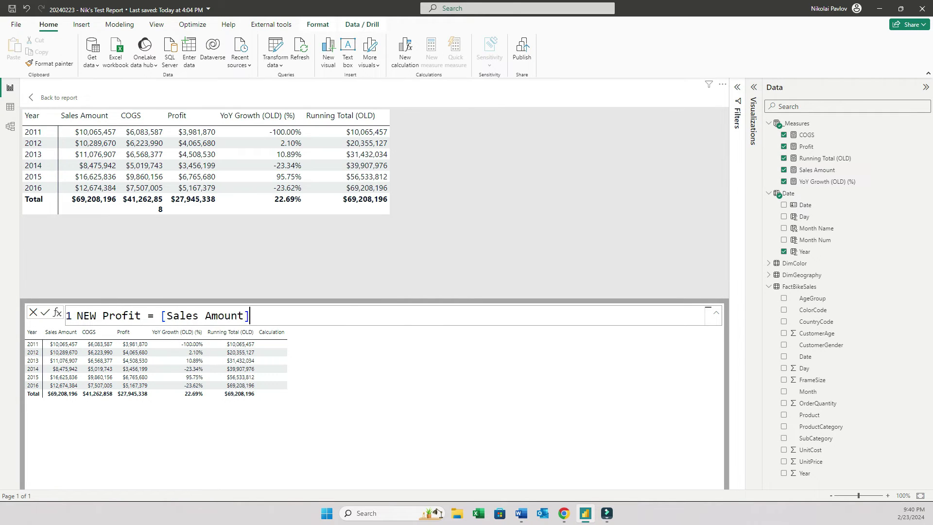
pyautogui.write('- cogs')
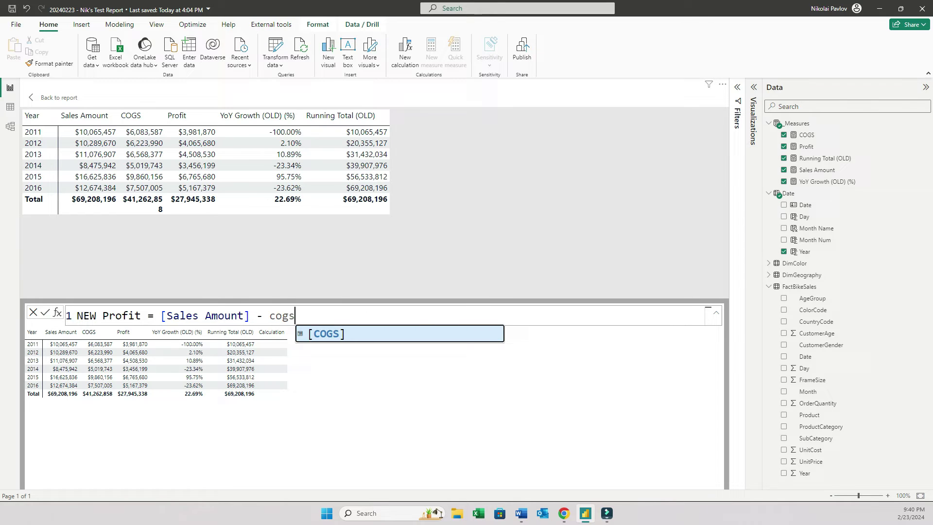
pyautogui.press('Tab')
pyautogui.press('Return')
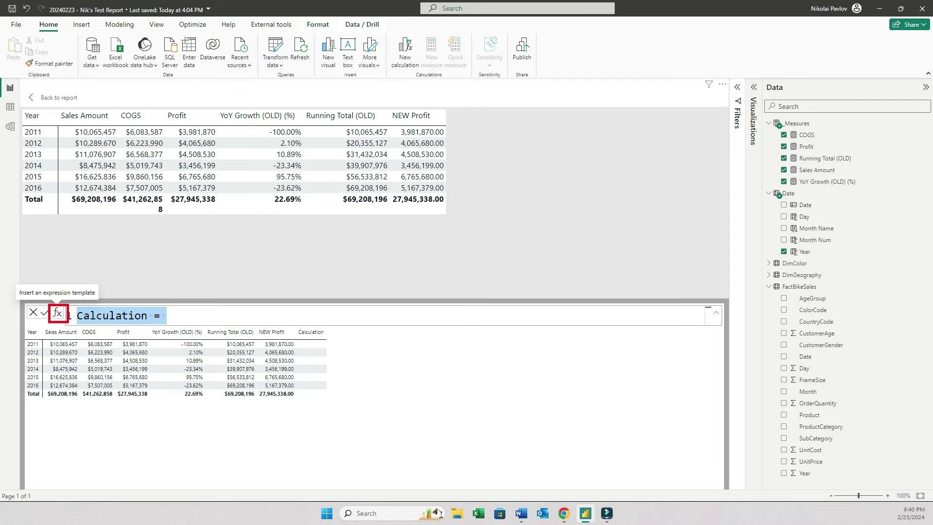
# Add the running sum template as NEW Running Total = RUNNINGSUM([Sales Amount])
pyautogui.click(57, 313)
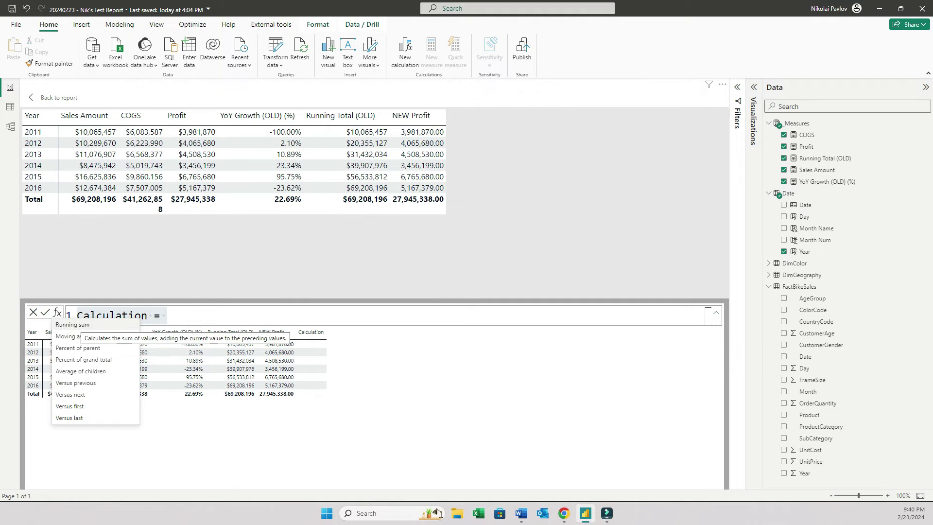
pyautogui.click(73, 324)
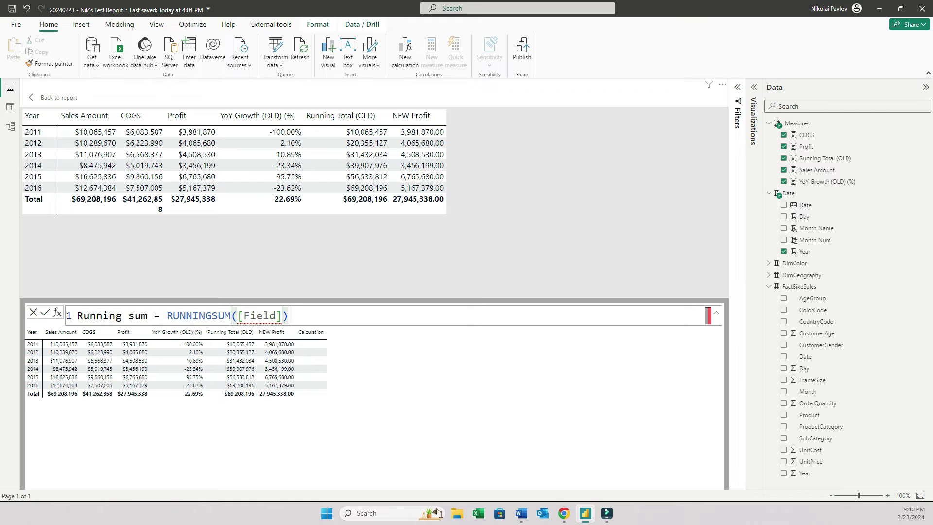
pyautogui.click(148, 315)
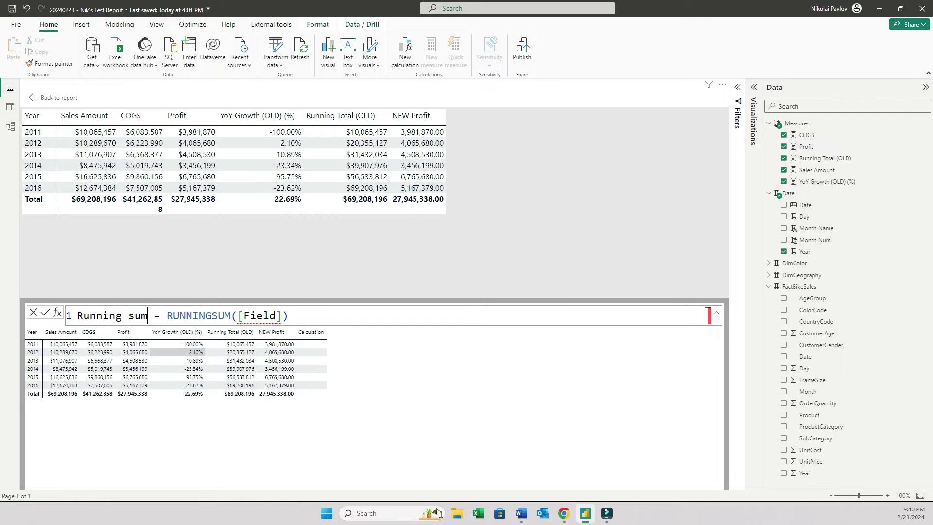
pyautogui.press('BackSpace')
pyautogui.press('BackSpace')
pyautogui.press('BackSpace')
pyautogui.write('Total')
pyautogui.press('Home')
pyautogui.write('NEW')
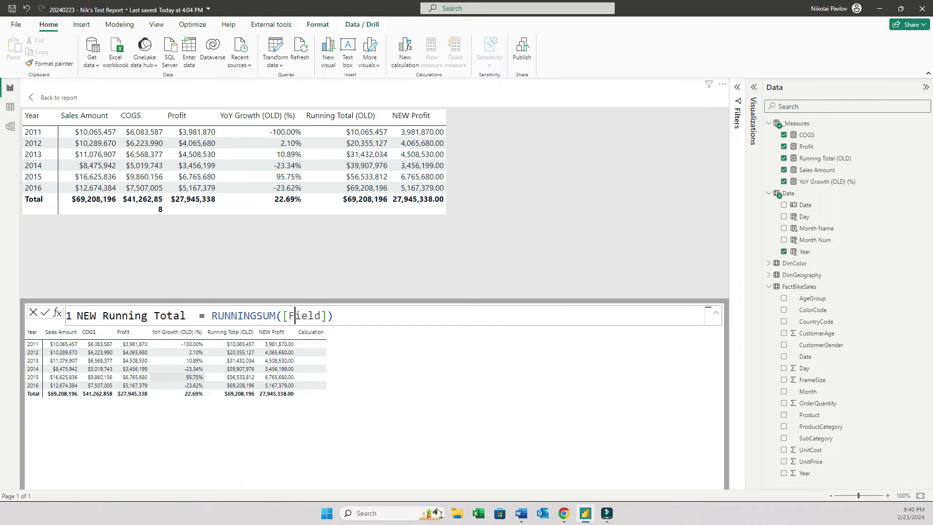
pyautogui.moveTo(283, 316); pyautogui.dragTo(327, 316)
pyautogui.write('[sal')
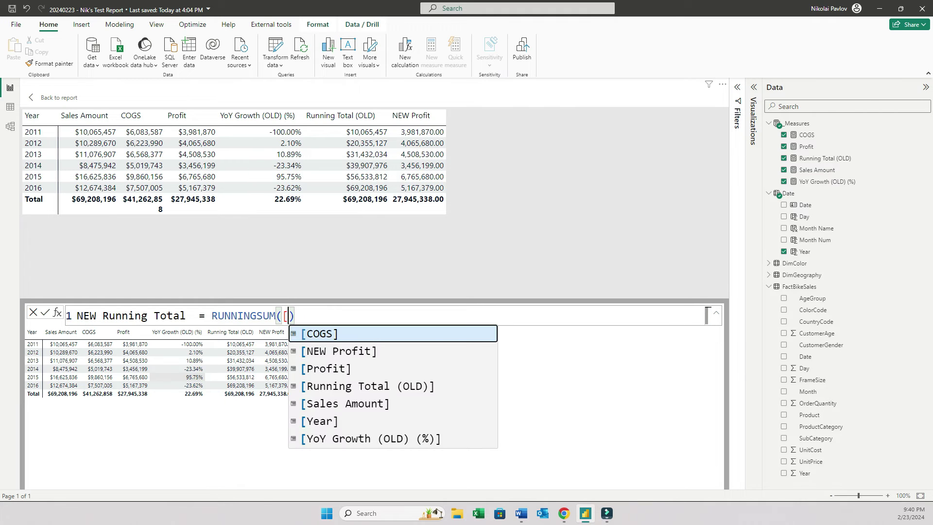
pyautogui.write('es')
pyautogui.press('Tab')
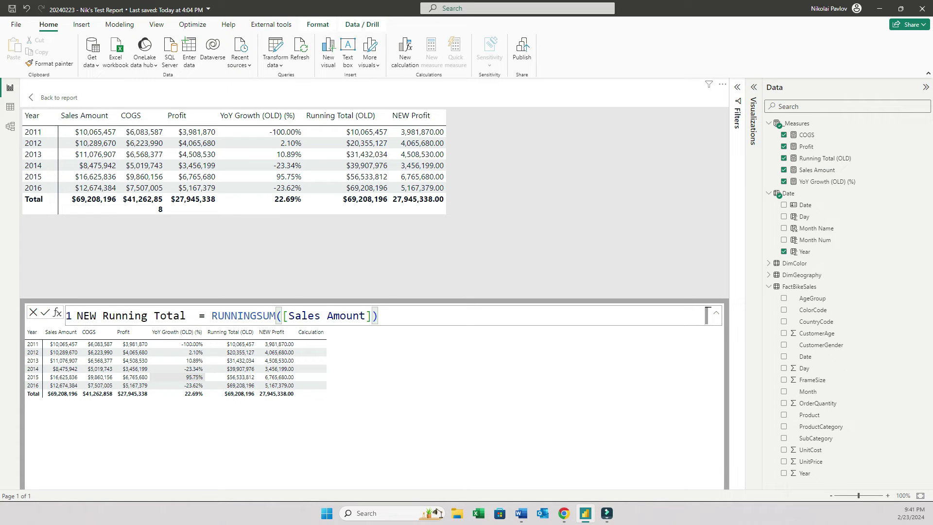
pyautogui.press('Return')
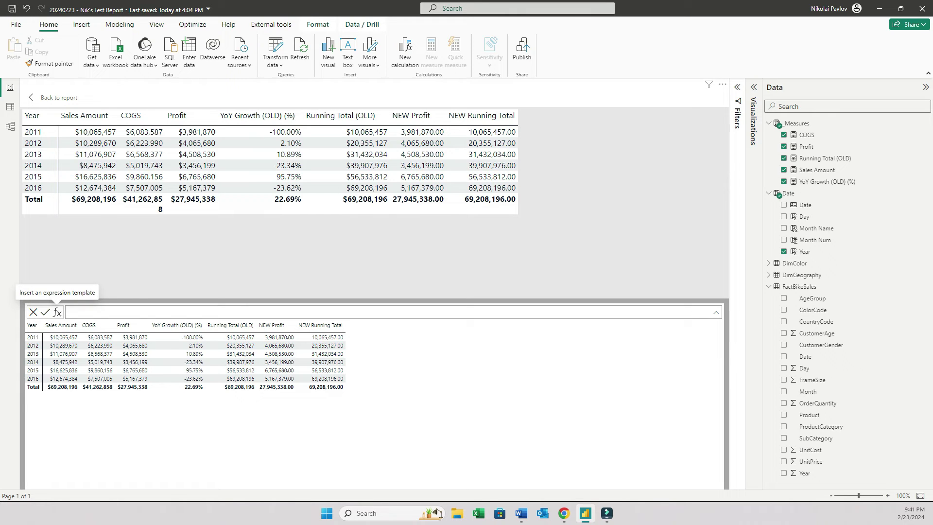
# Insert the Moving average template, then switch to the rolling-average article in Chrome
pyautogui.click(57, 312)
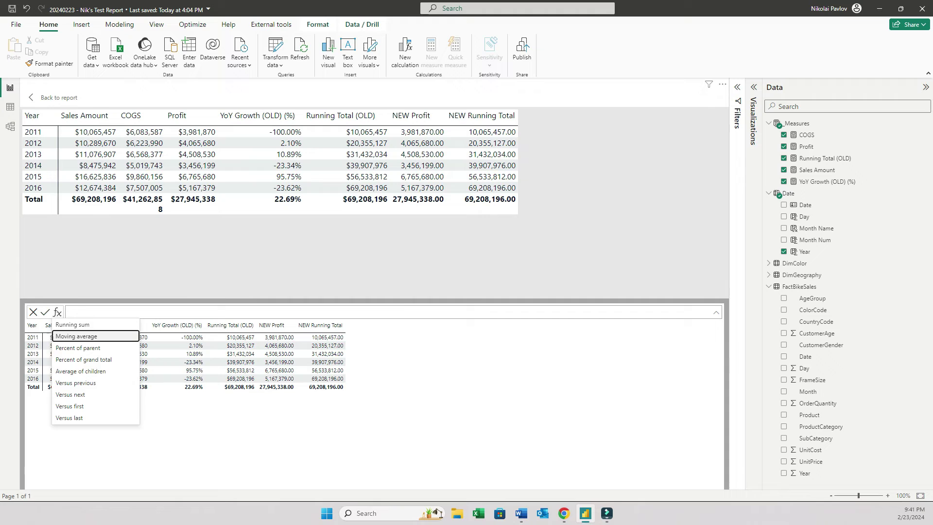
pyautogui.click(77, 336)
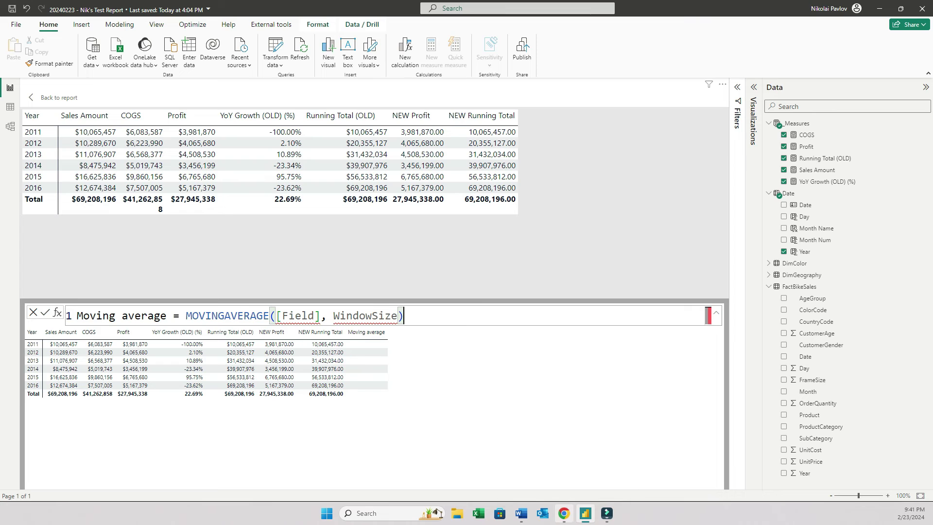
pyautogui.click(564, 513)
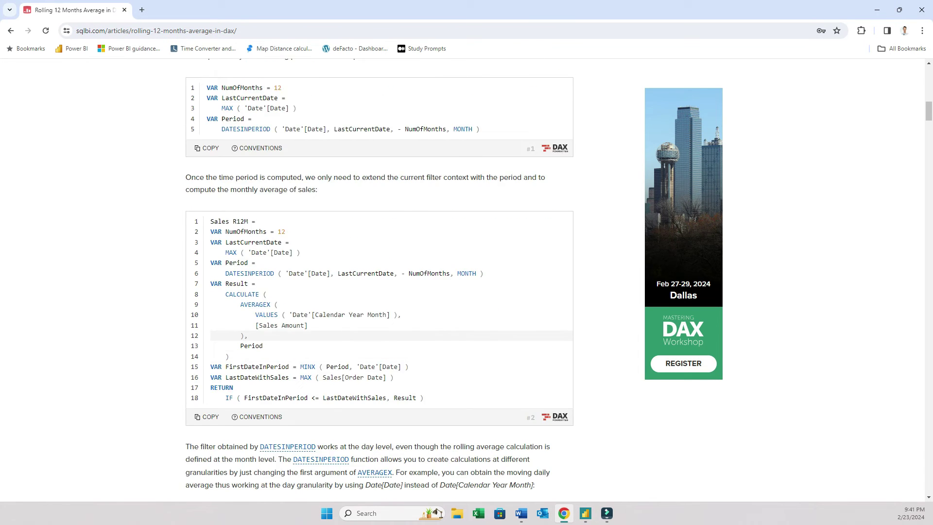
# Read through SQLBI's Rolling 12 Months Average in DAX article, then return to Power BI Desktop
pyautogui.scroll(15, 467, 280)
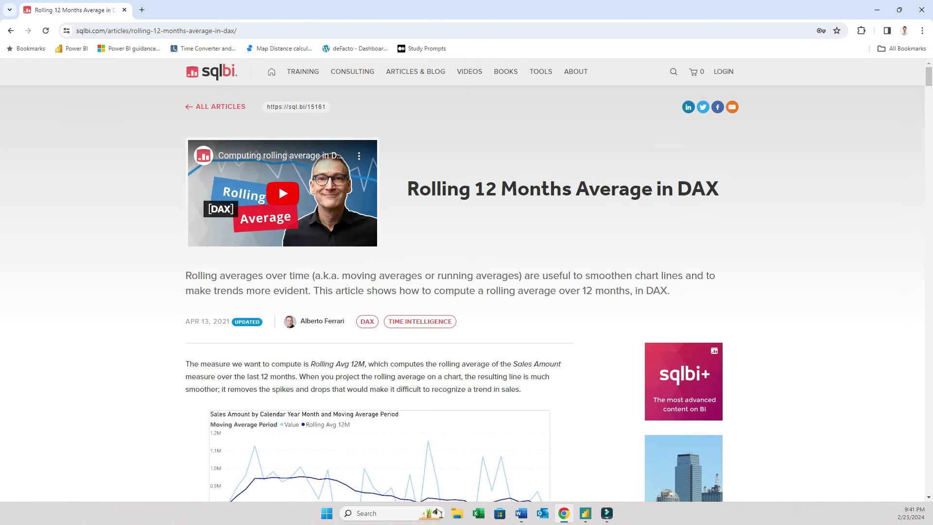
pyautogui.scroll(-5, 466, 280)
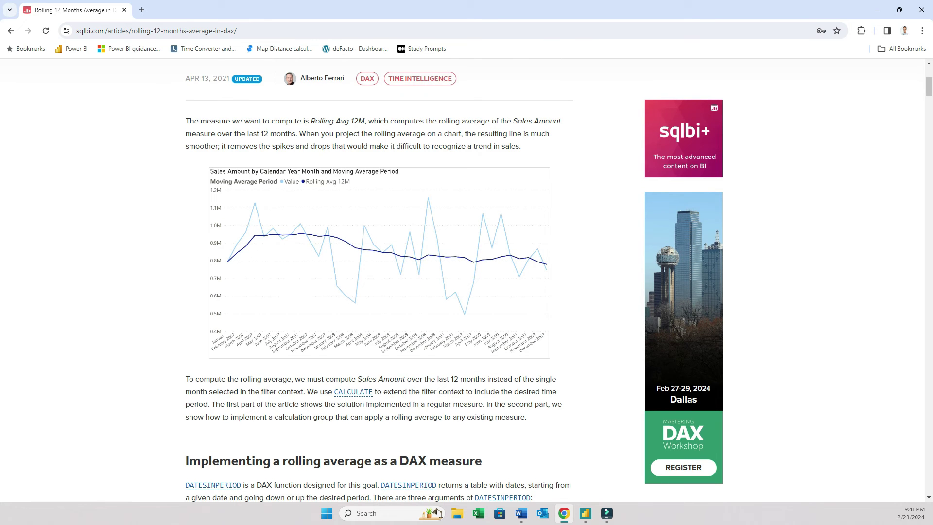
pyautogui.scroll(-16, 379, 280)
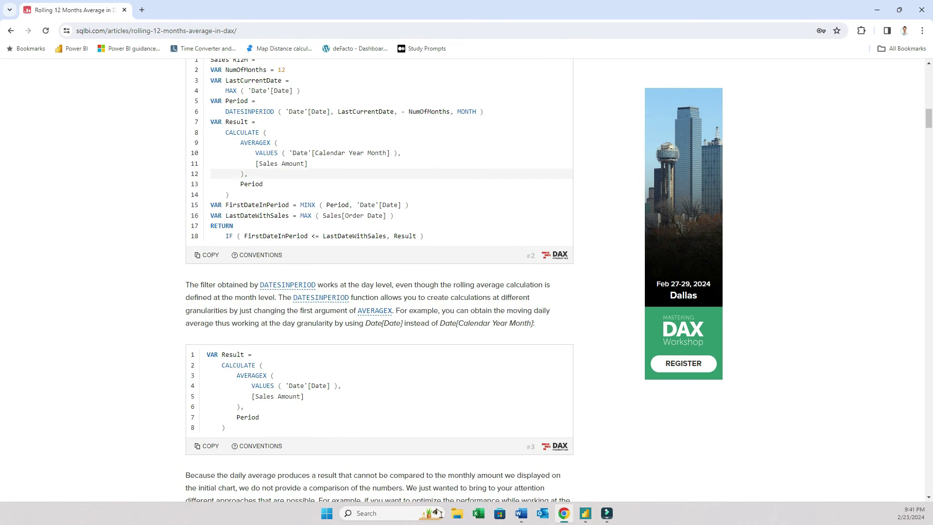
pyautogui.scroll(6, 379, 280)
pyautogui.scroll(-3, 379, 344)
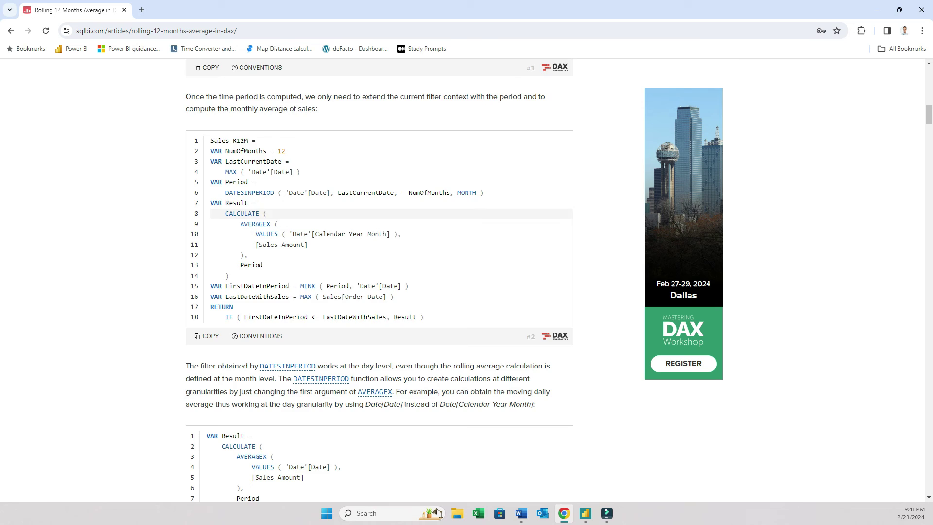
pyautogui.scroll(3, 379, 292)
pyautogui.scroll(-15, 379, 292)
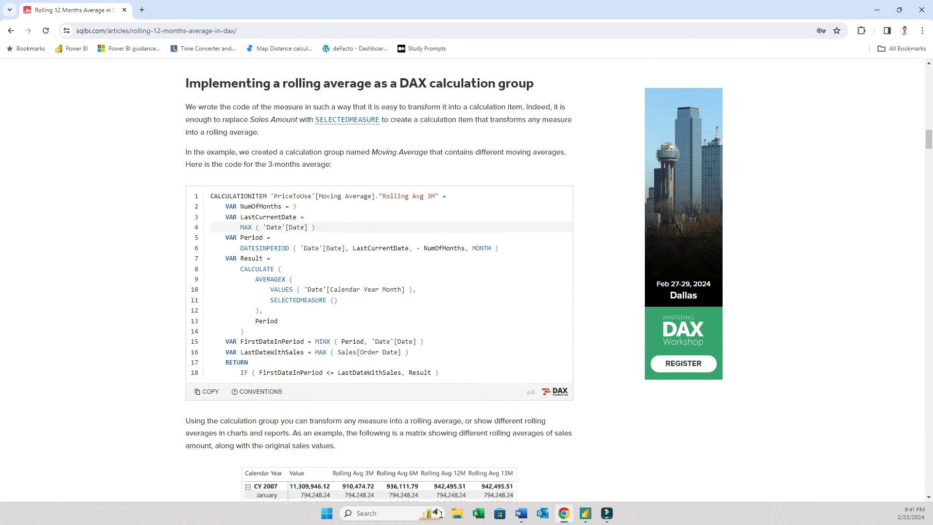
pyautogui.scroll(-5, 380, 280)
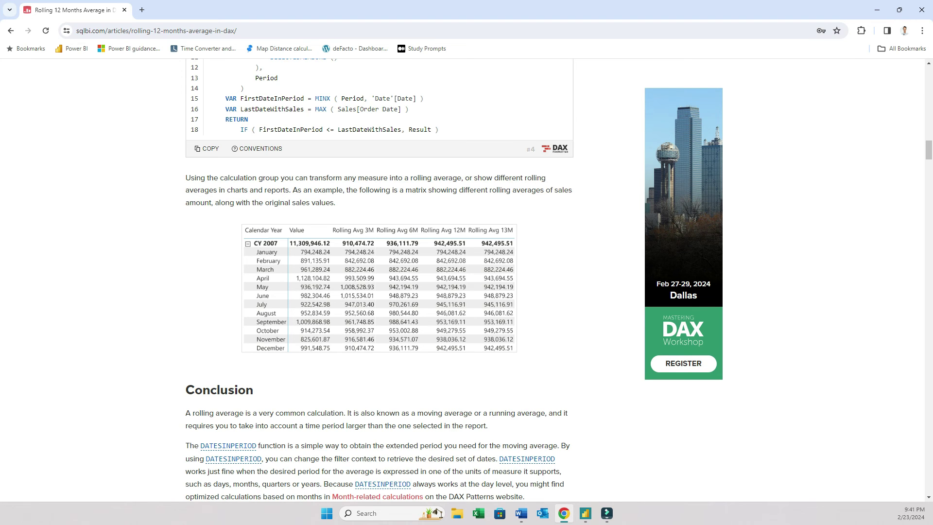
pyautogui.scroll(5, 379, 291)
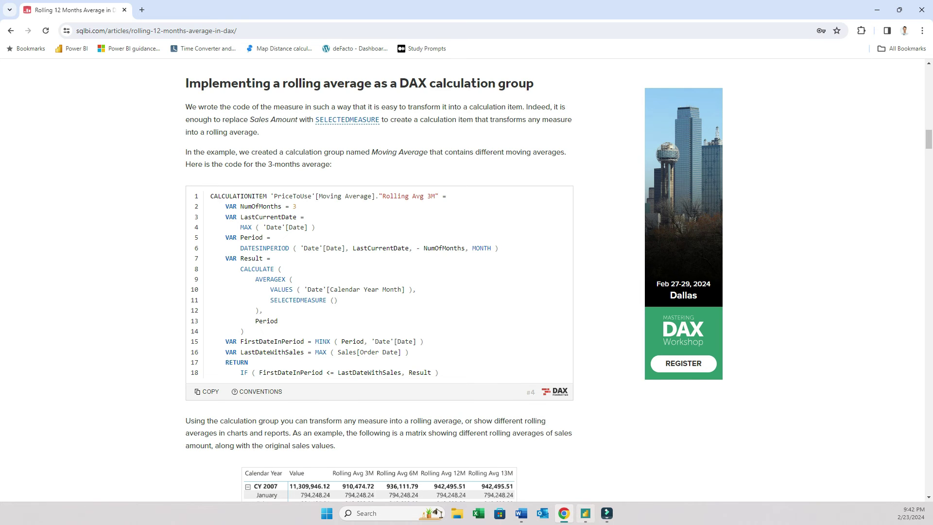
pyautogui.click(585, 514)
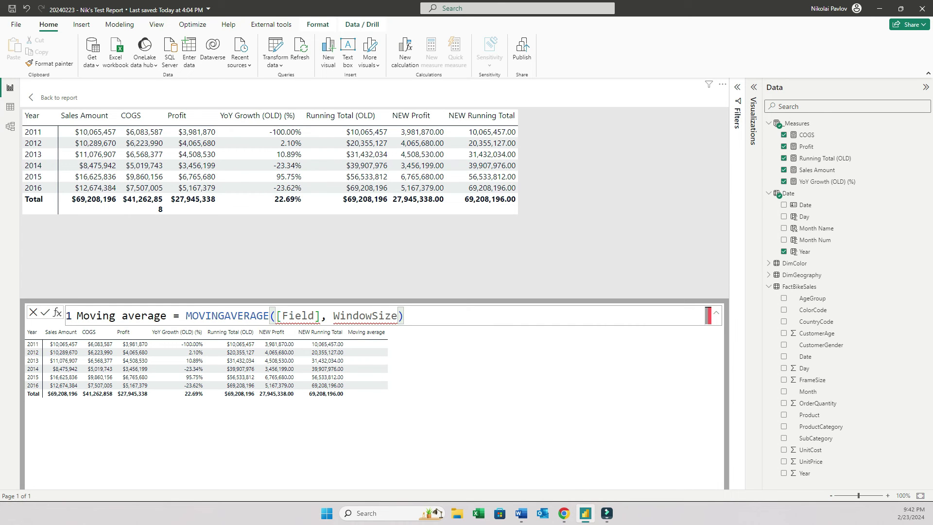
# Finish the formula as Moving average = MOVINGAVERAGE([Sales Amount], 3) and commit it
pyautogui.press('BackSpace')
pyautogui.press('BackSpace')
pyautogui.press('BackSpace')
pyautogui.press('BackSpace')
pyautogui.press('BackSpace')
pyautogui.press('BackSpace')
pyautogui.press('BackSpace')
pyautogui.press('BackSpace')
pyautogui.press('BackSpace')
pyautogui.press('BackSpace')
pyautogui.press('BackSpace')
pyautogui.press('BackSpace')
pyautogui.press('BackSpace')
pyautogui.press('BackSpace')
pyautogui.press('BackSpace')
pyautogui.press('BackSpace')
pyautogui.press('BackSpace')
pyautogui.press('BackSpace')
pyautogui.press('BackSpace')
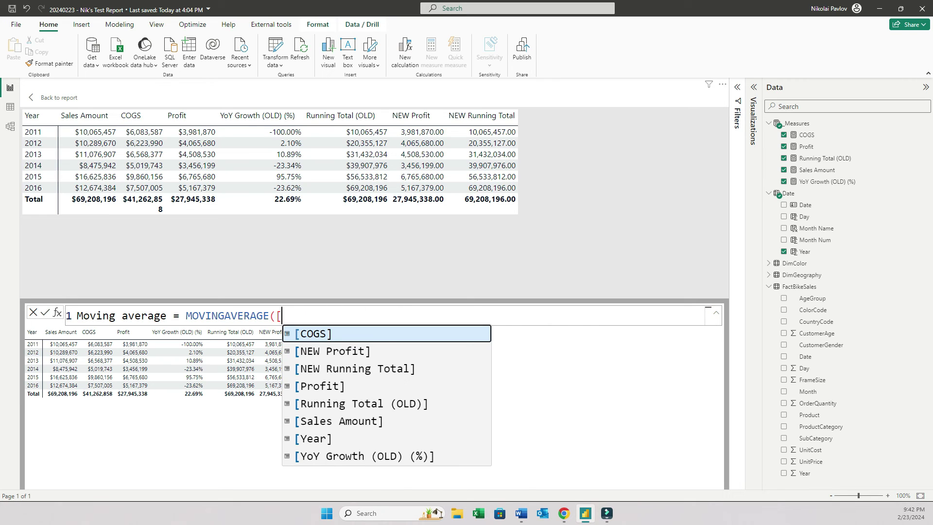
pyautogui.write('sales')
pyautogui.press('Tab')
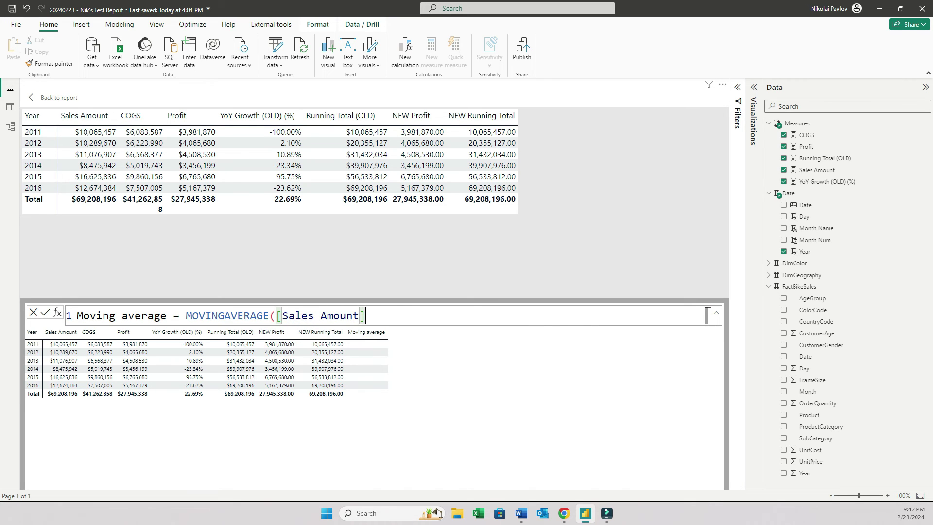
pyautogui.write(', ')
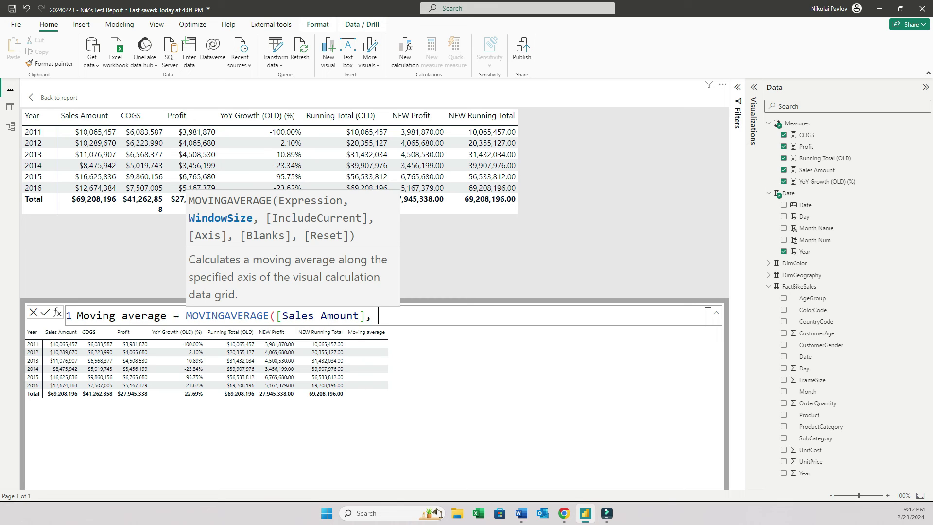
pyautogui.write('3)')
pyautogui.press('Return')
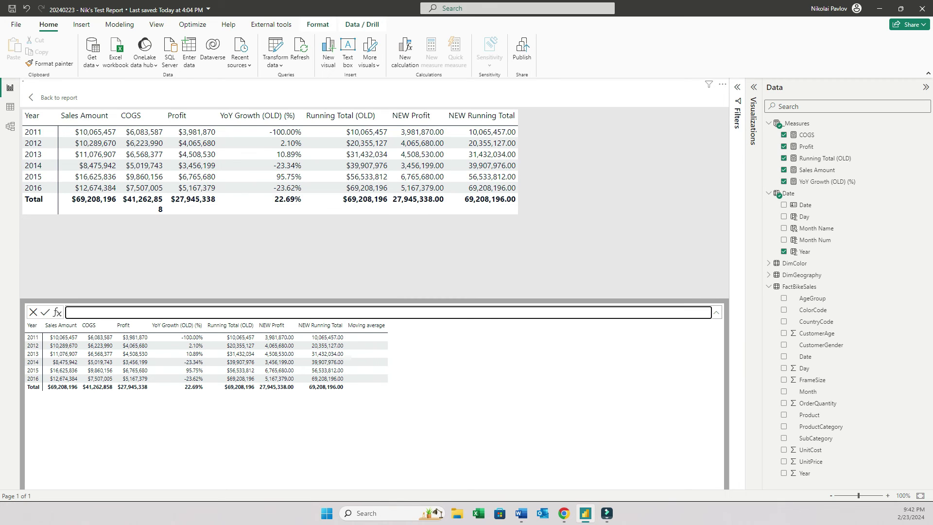